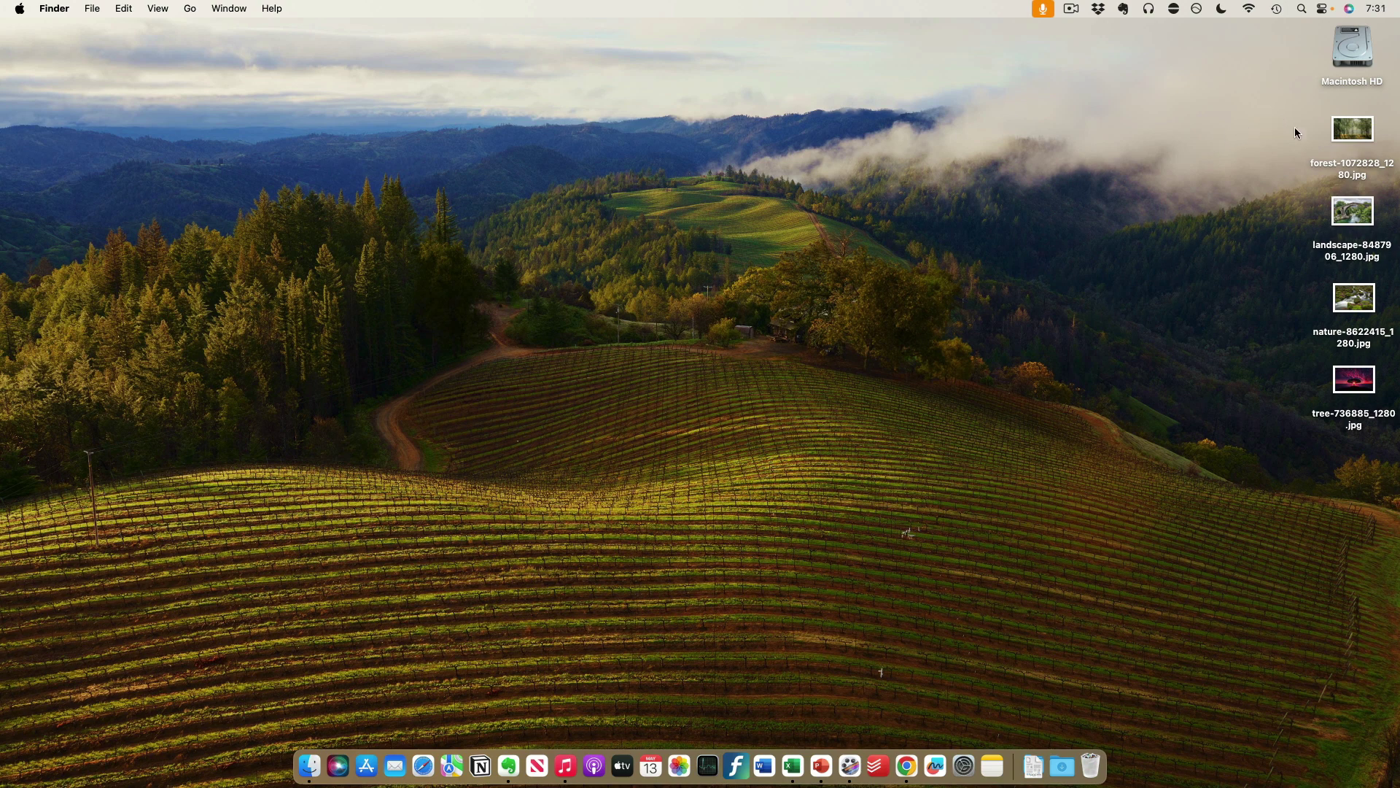
# Drag a selection box around the four nature JPG photos on the desktop.
pyautogui.moveTo(1284, 108); pyautogui.dragTo(1382, 413)
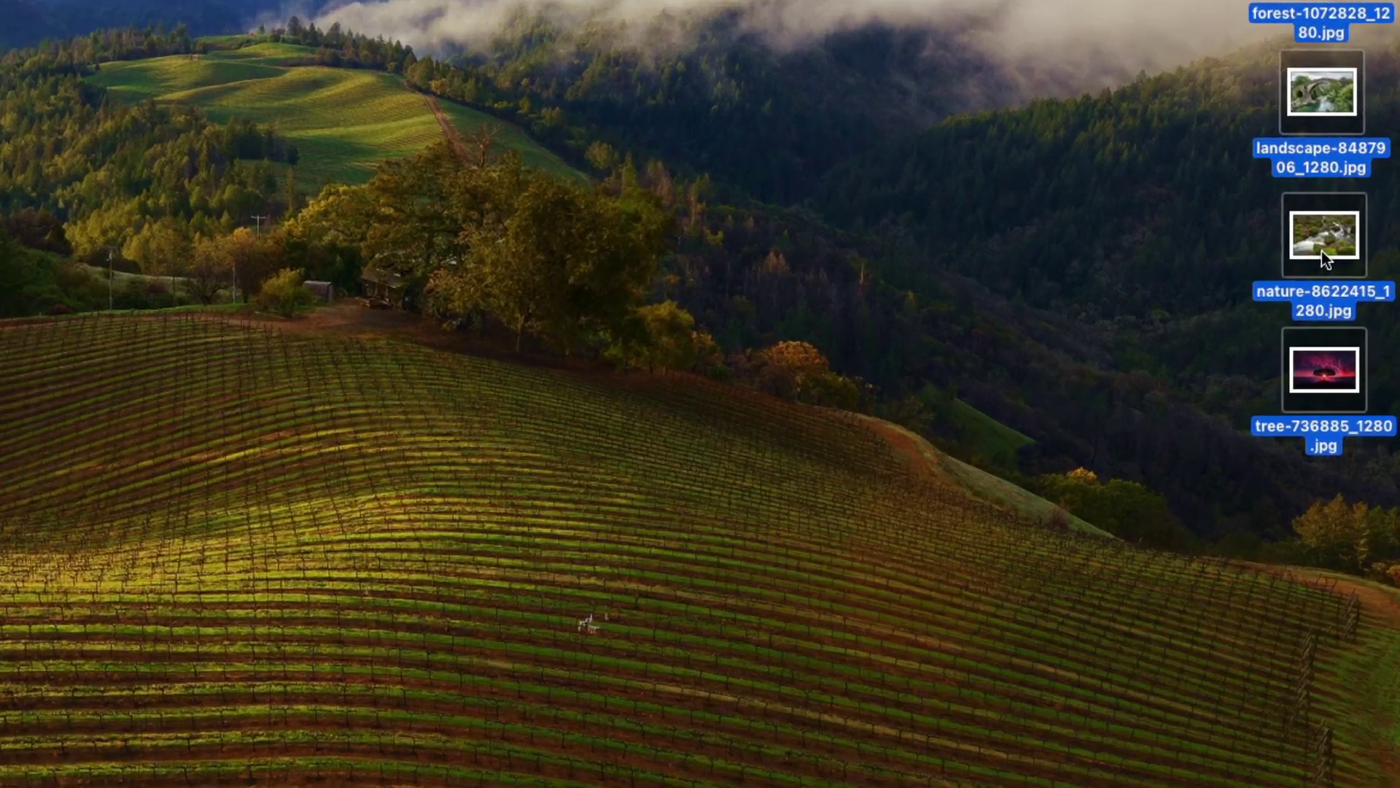
# Combine the four photos with the Create PDF quick action, naming it Photos.pdf, placed left of the photos.
pyautogui.rightClick(1352, 305)
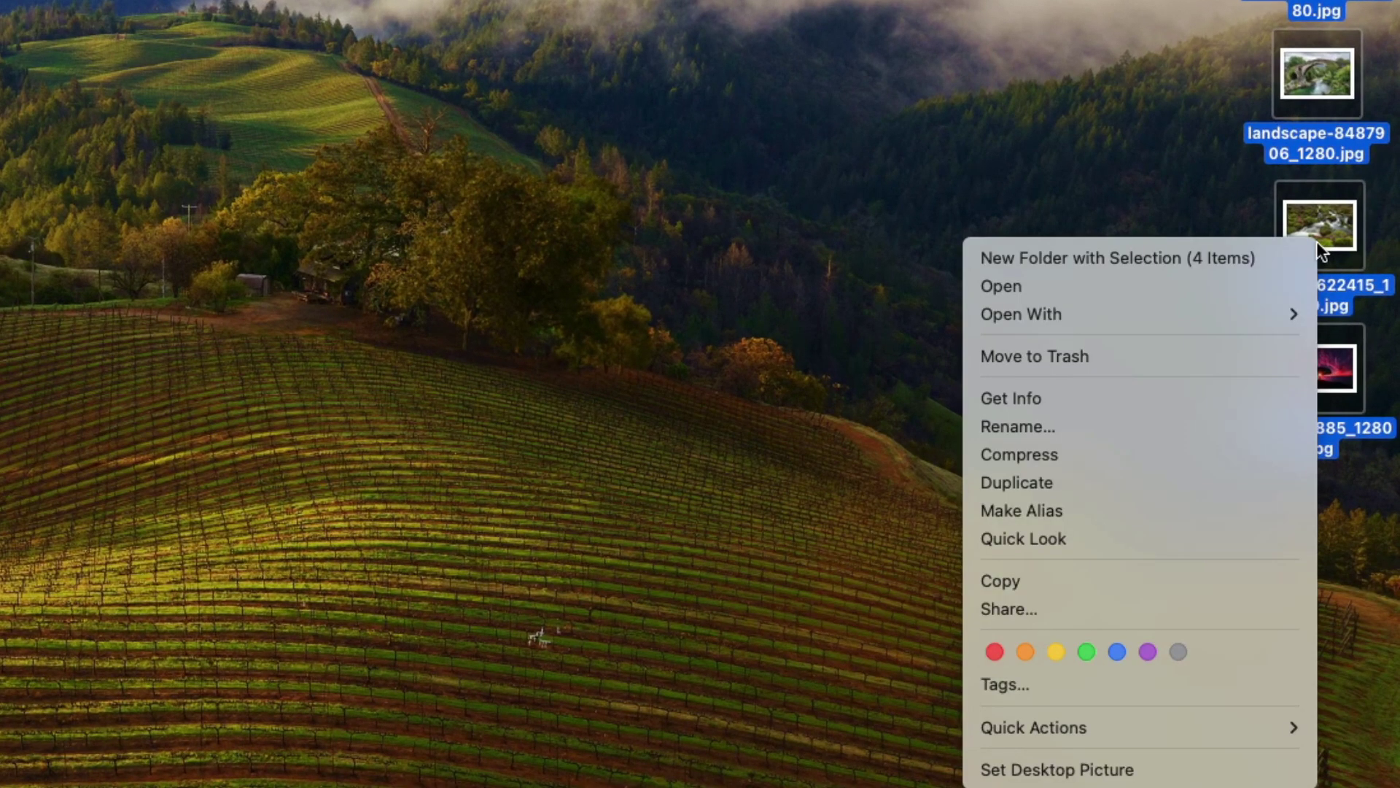
pyautogui.moveTo(1034, 593)
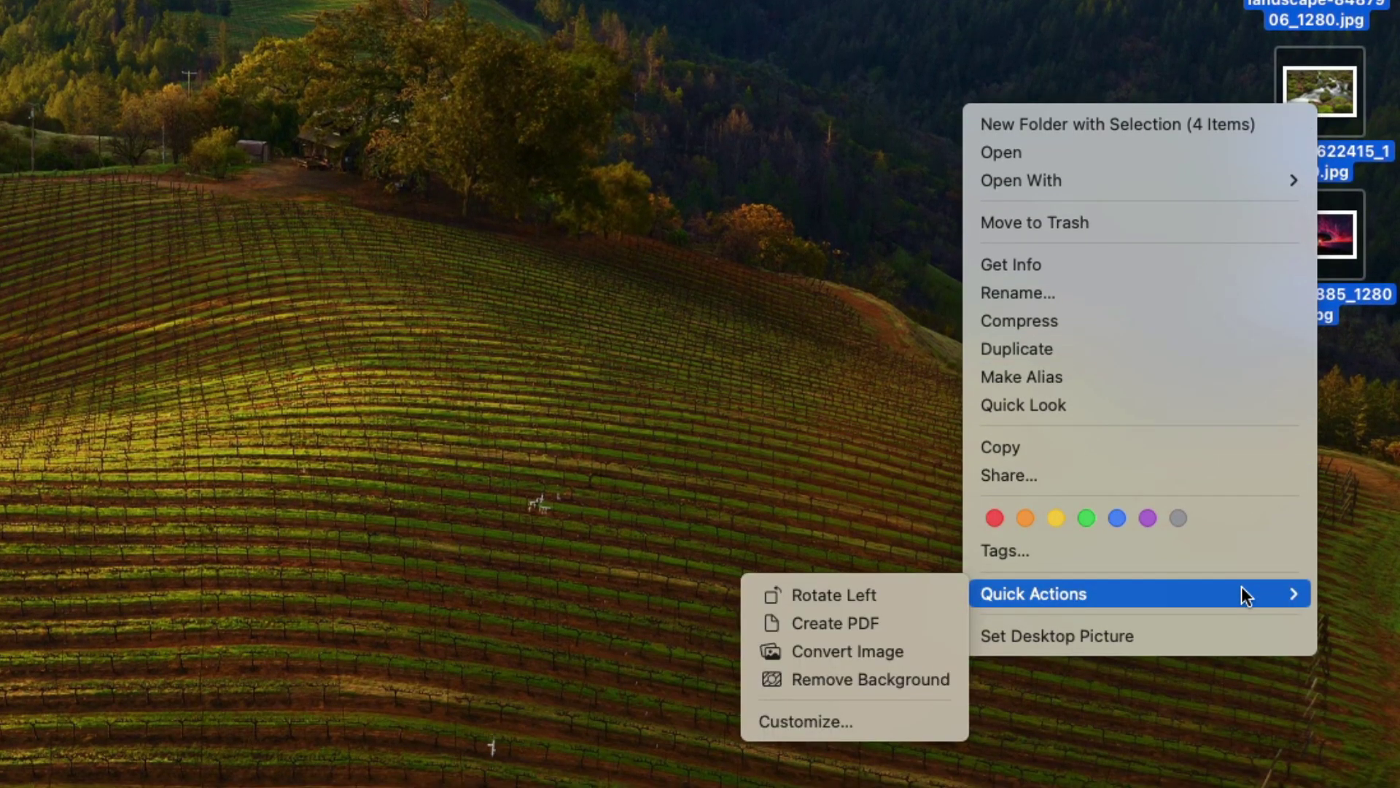
pyautogui.click(826, 622)
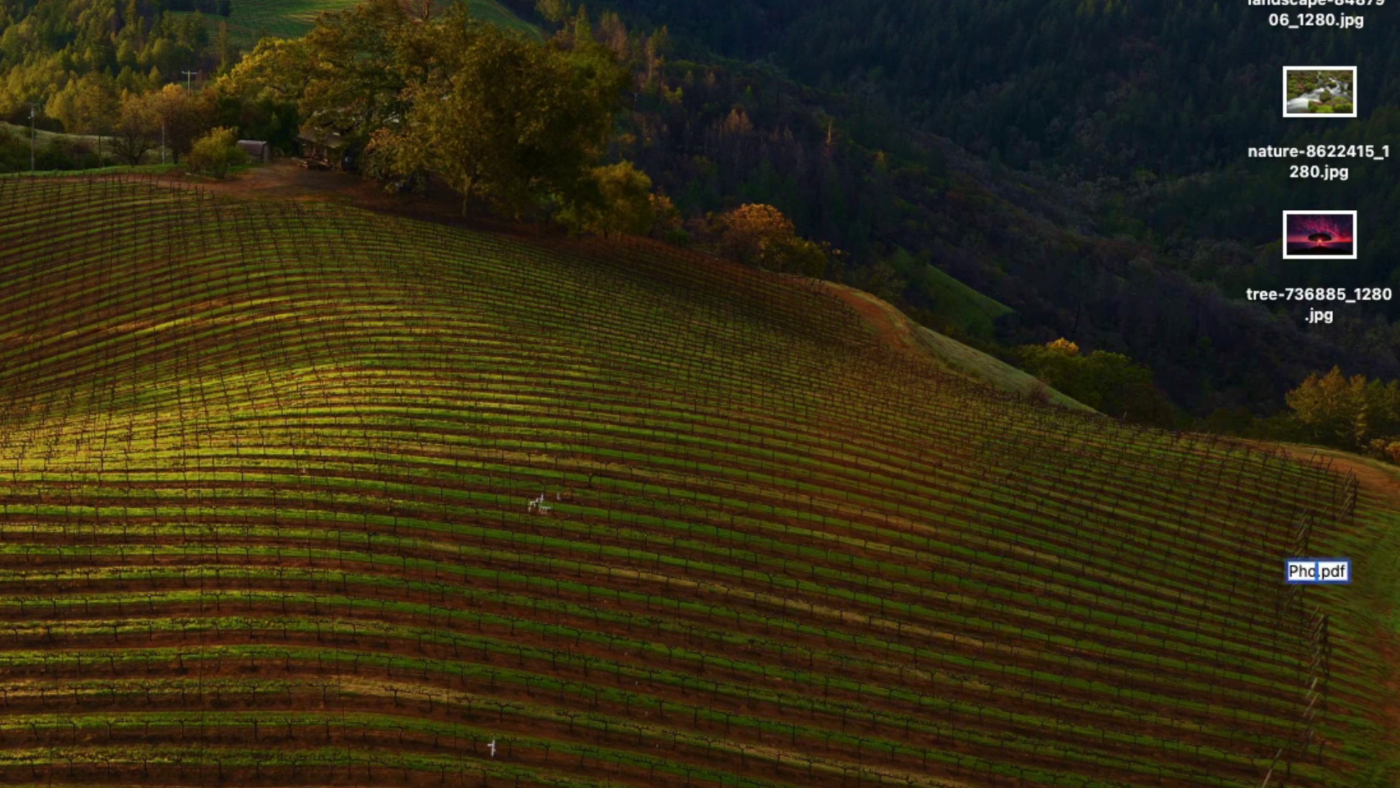
pyautogui.write('tos')
pyautogui.press('Return')
pyautogui.moveTo(1354, 559); pyautogui.dragTo(1347, 158)
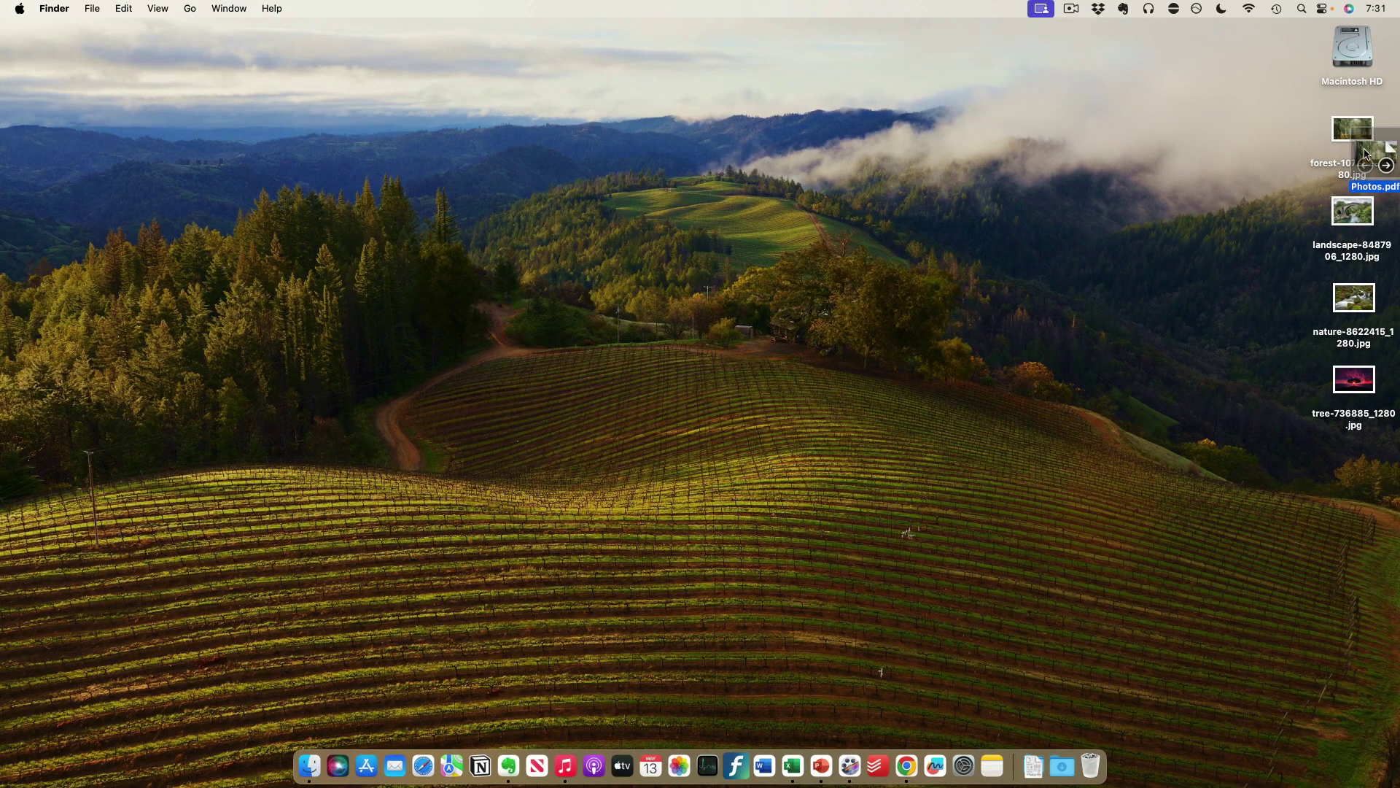
pyautogui.moveTo(1345, 157); pyautogui.dragTo(1156, 227)
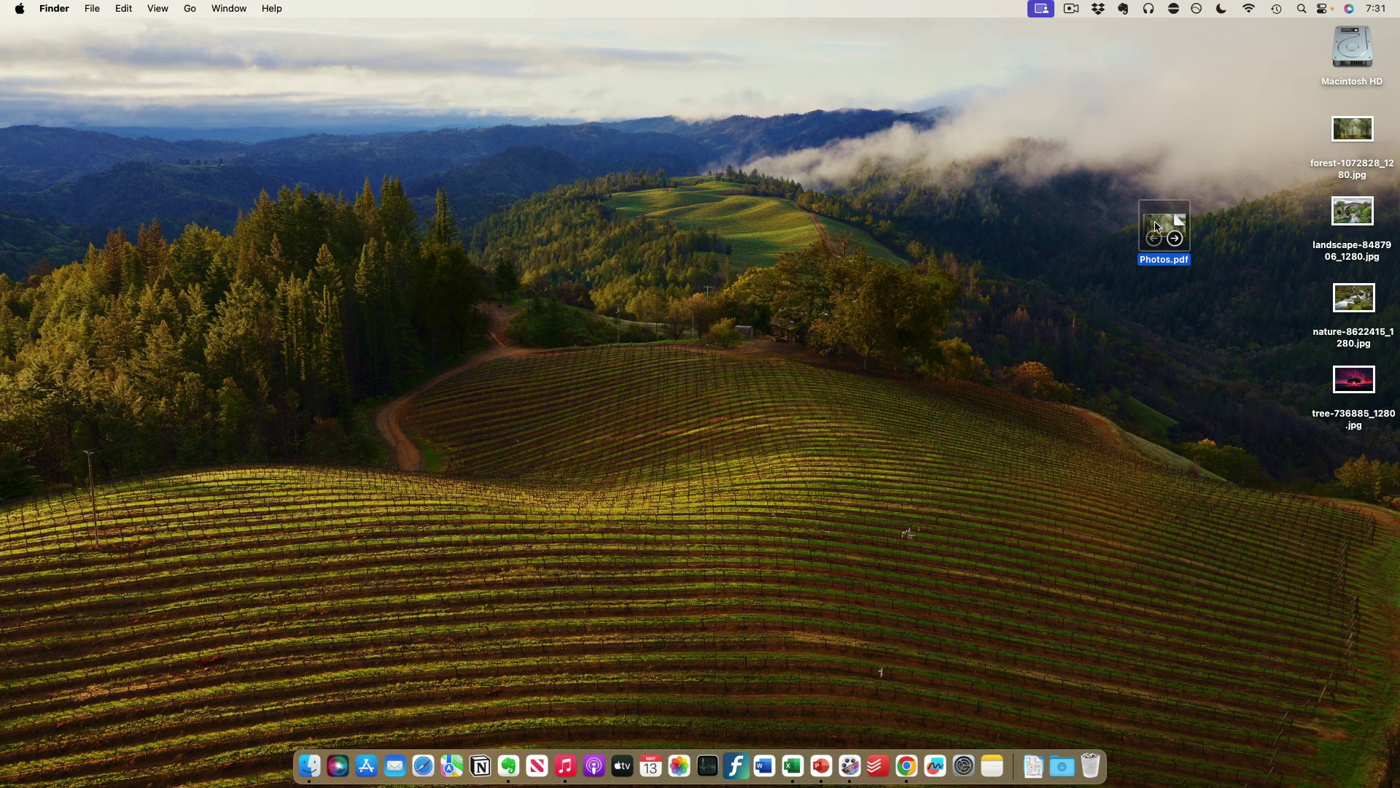
pyautogui.doubleClick(1163, 229)
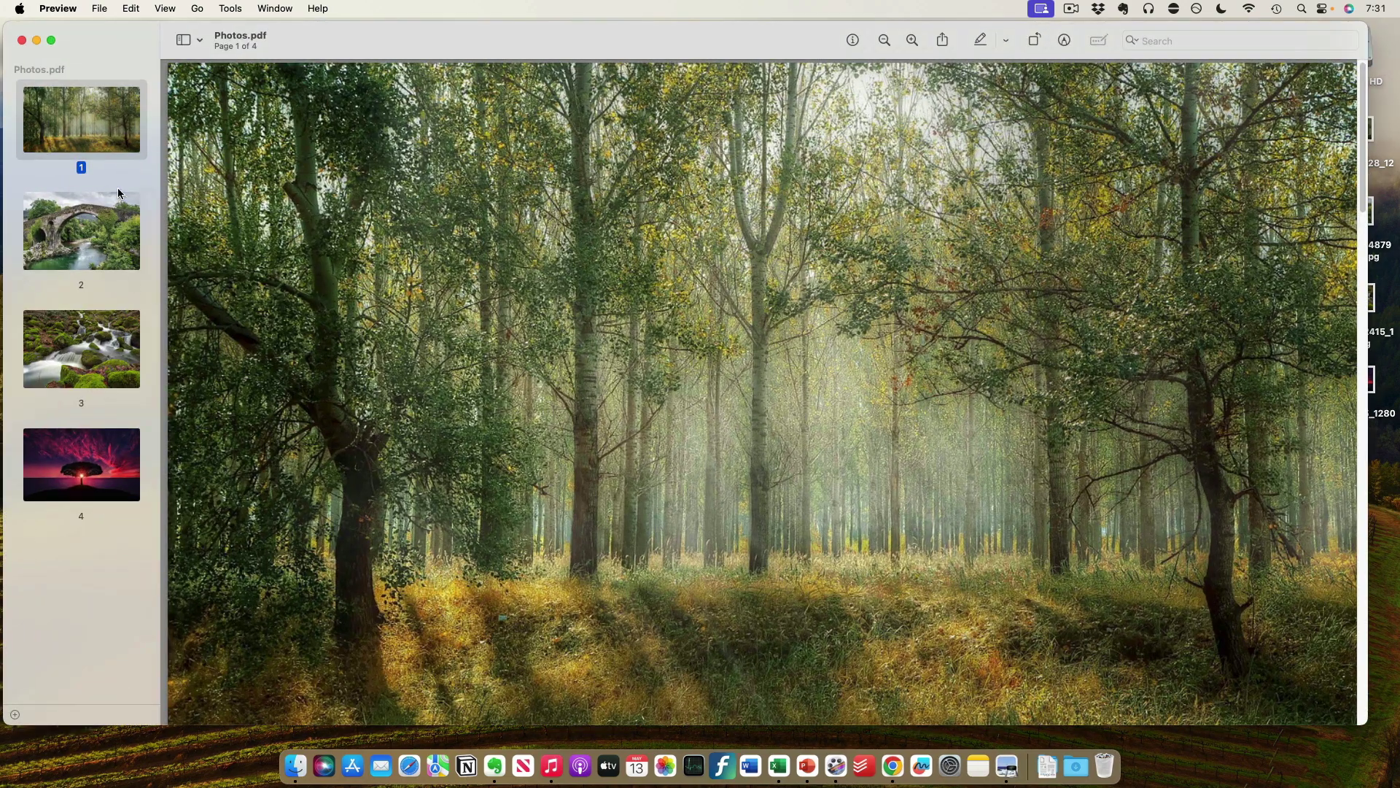
pyautogui.click(109, 213)
pyautogui.click(107, 342)
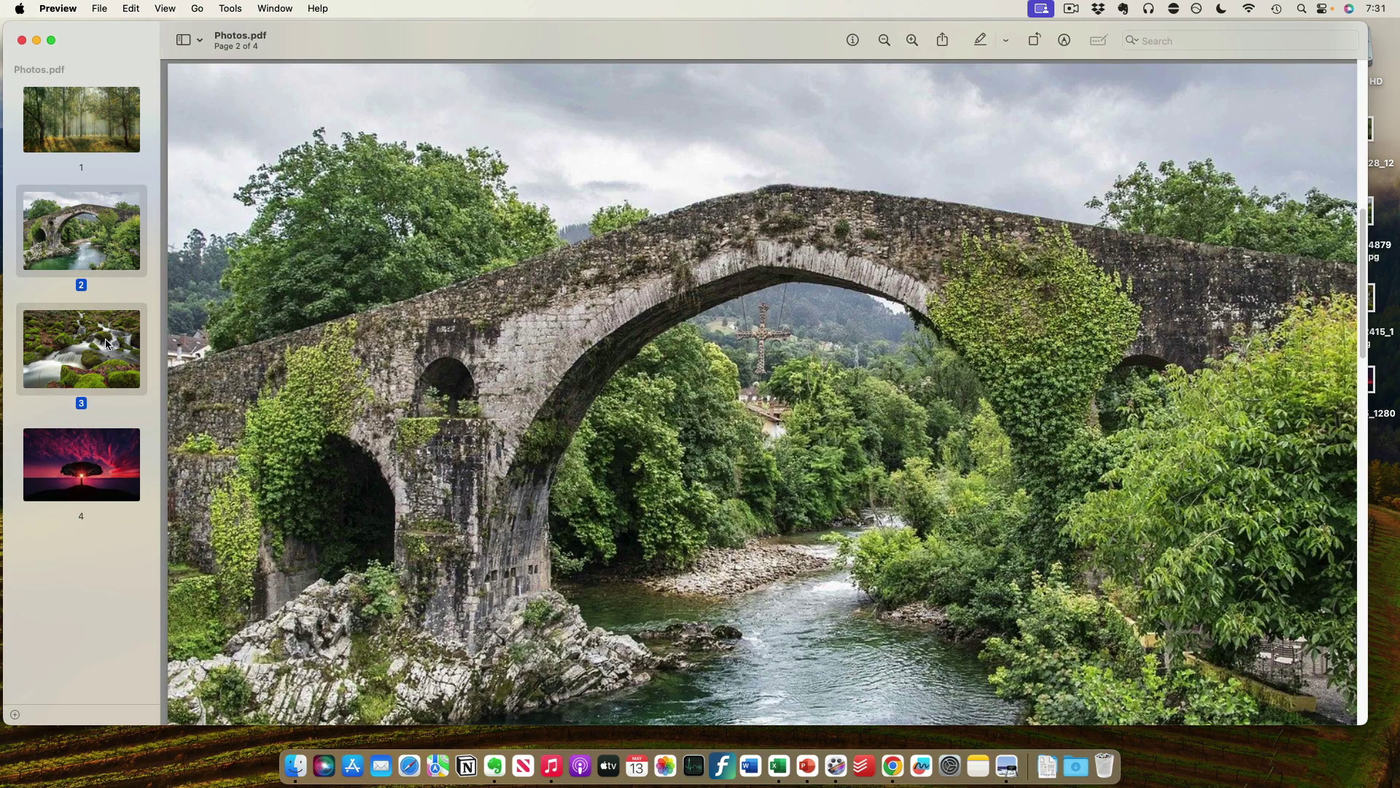
pyautogui.click(100, 438)
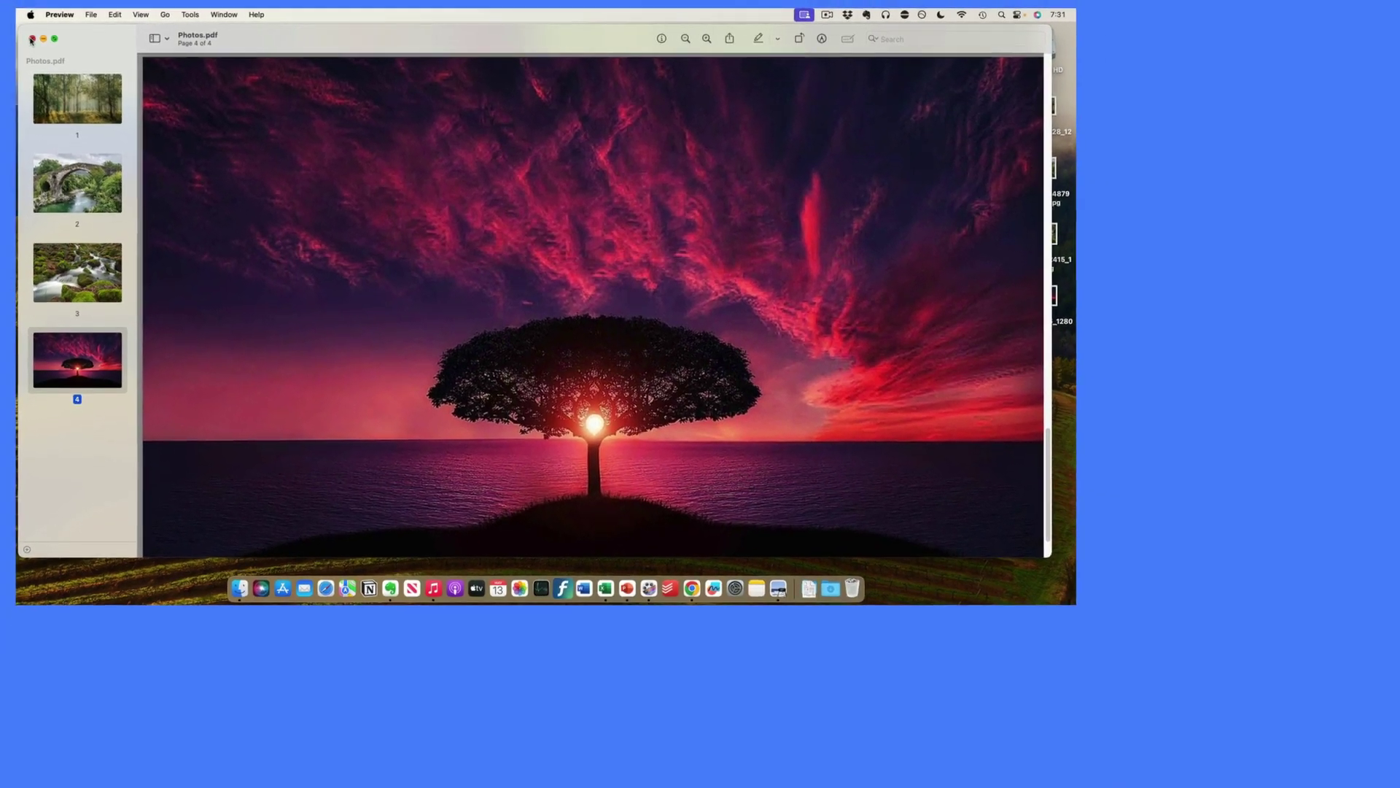
pyautogui.click(32, 39)
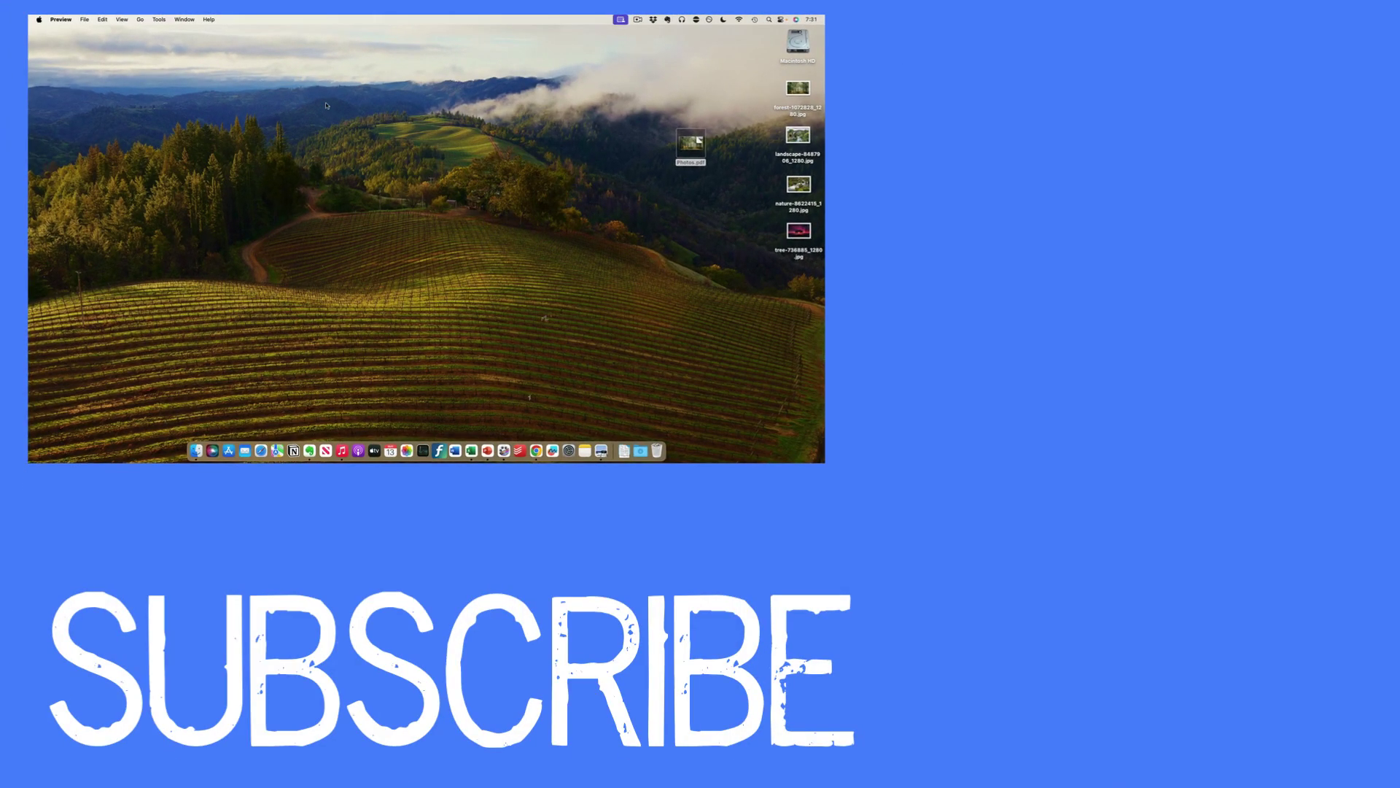